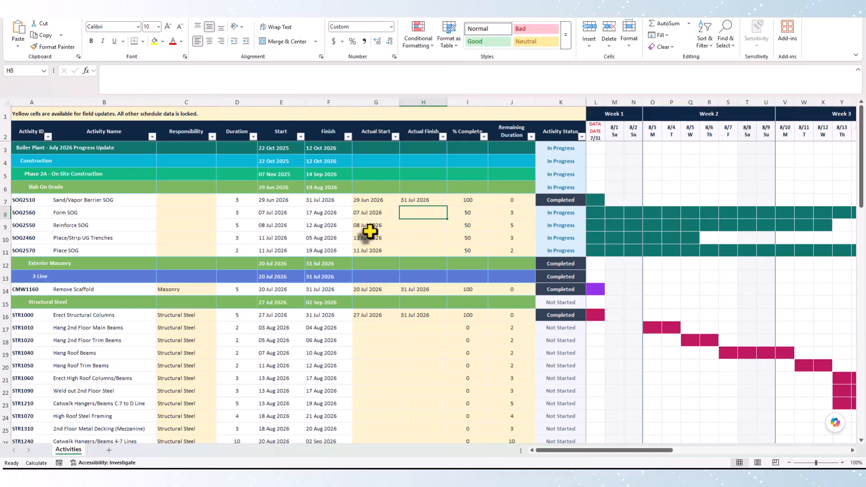
Examine the Responsibility column, the colour-coded timeline bars and the editable Actual Finish cells in the Activities sheet
left_click(177, 97)
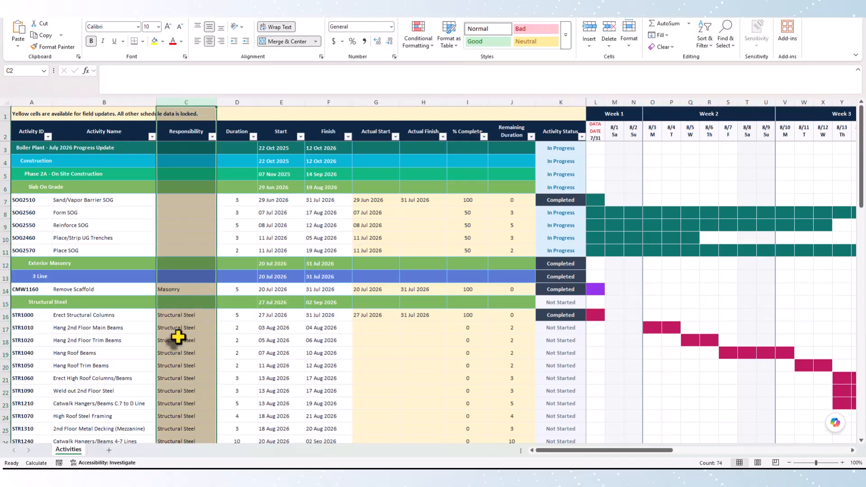
scroll(180, 336, "down", 1)
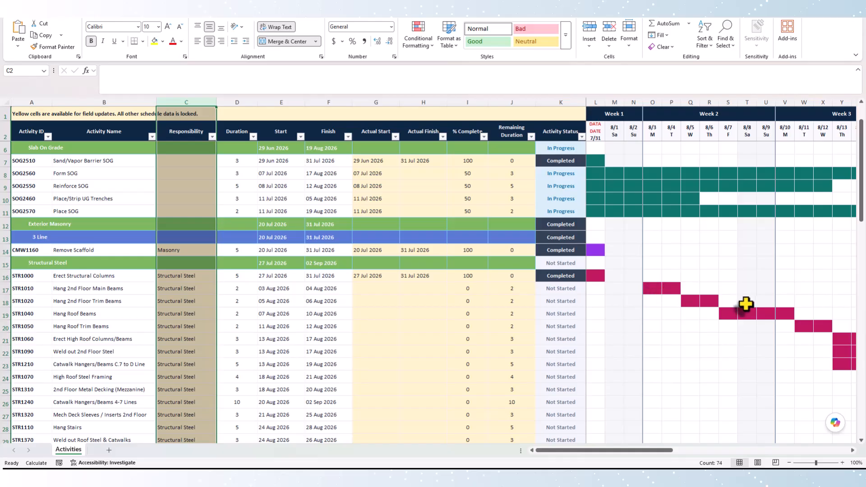
left_click(192, 327)
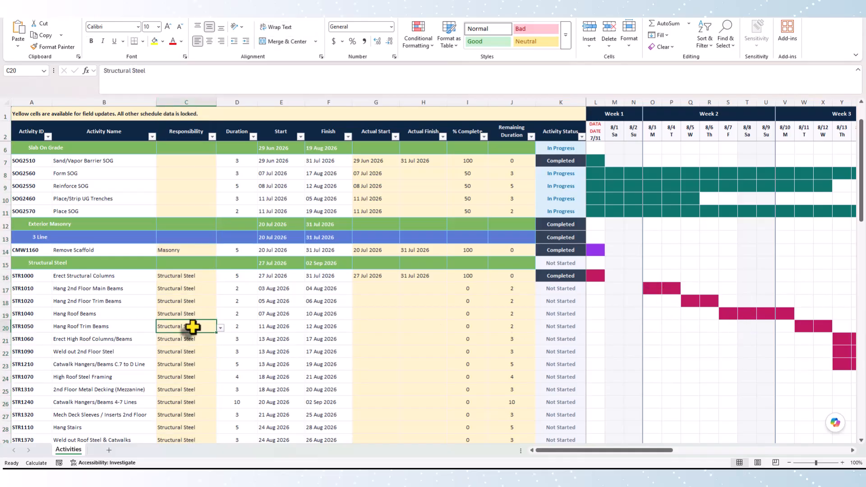
scroll(300, 312, "down", 1)
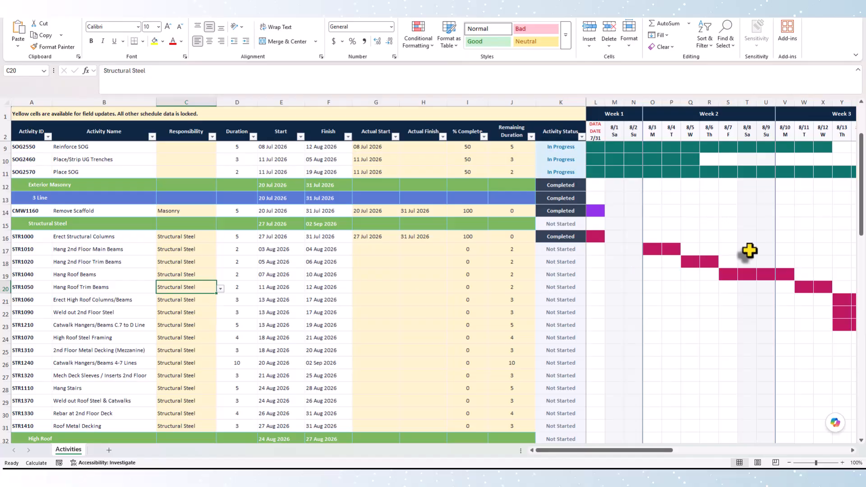
scroll(665, 283, "up", 1)
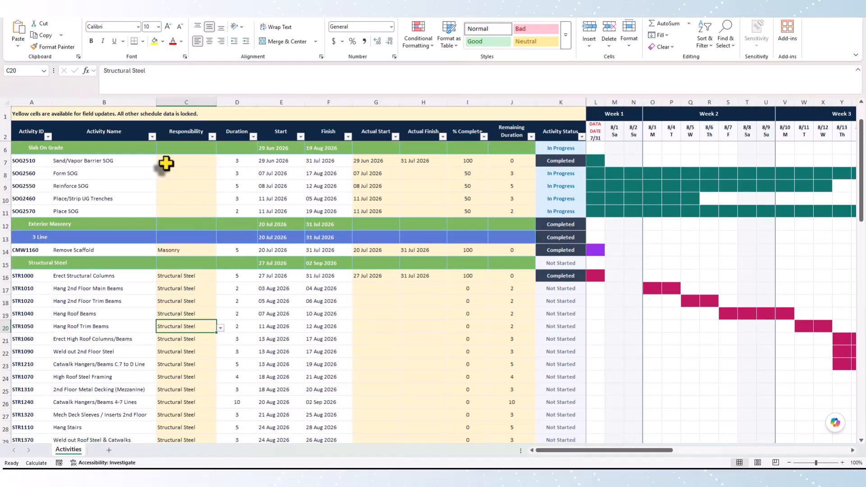
left_click_drag(164, 164, 171, 209)
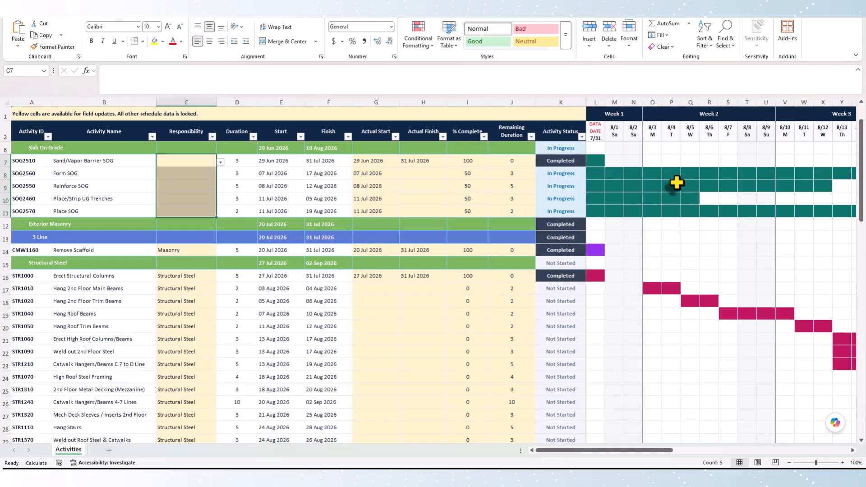
left_click(599, 249)
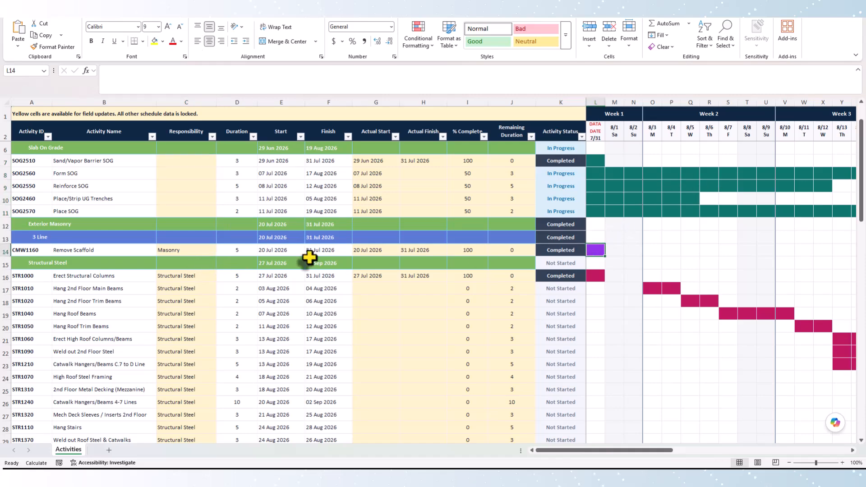
scroll(585, 261, "down", 1)
scroll(586, 261, "up", 1)
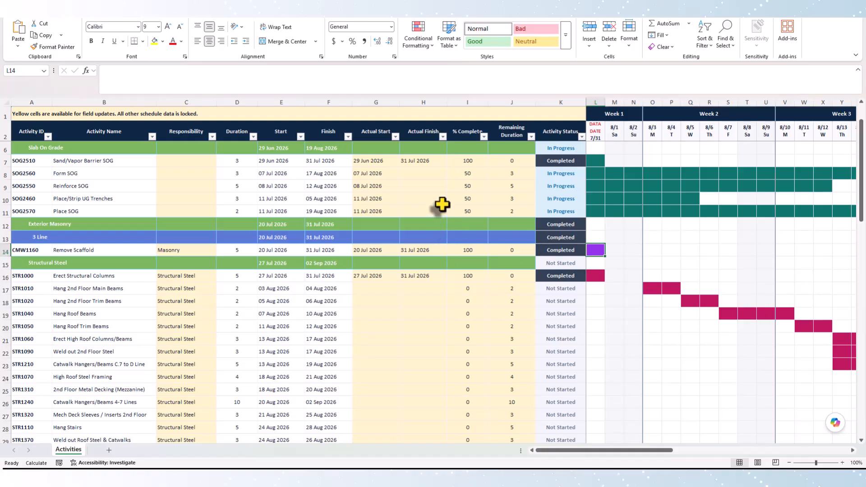
left_click(424, 185)
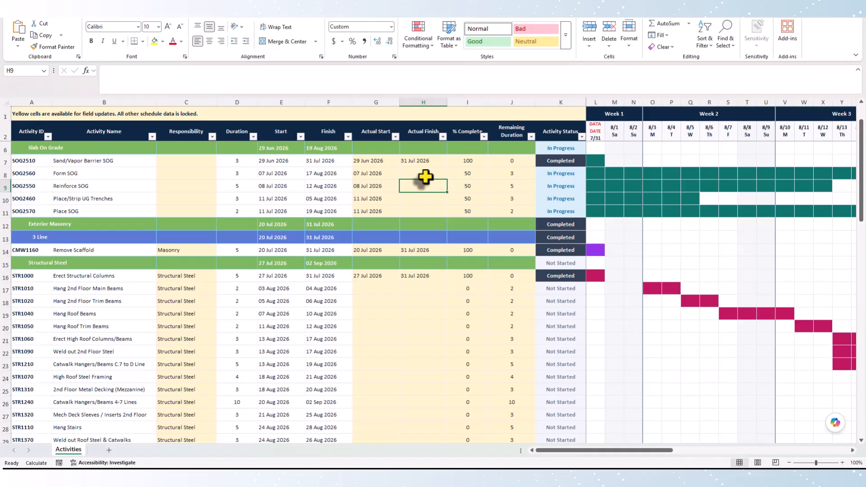
left_click(424, 175)
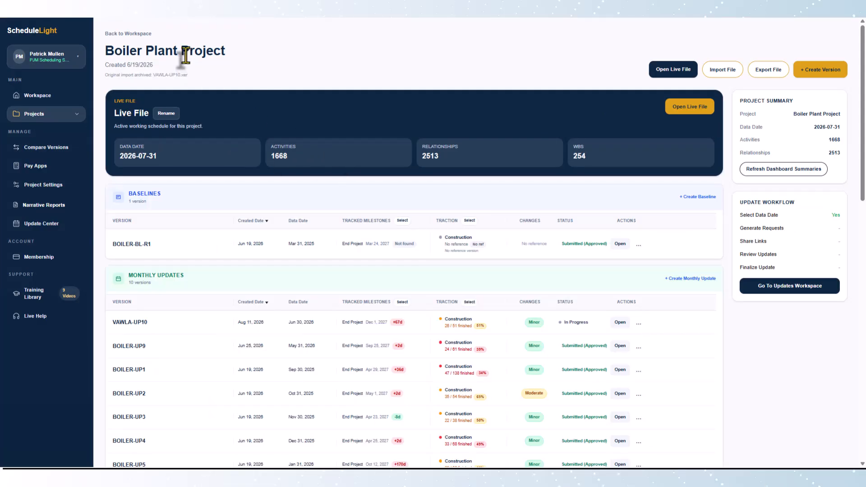
Switch to ScheduleLight, open the Boiler Plant Project's Update Center and choose the Live File - Jul 31, 2026 version
left_click(49, 235)
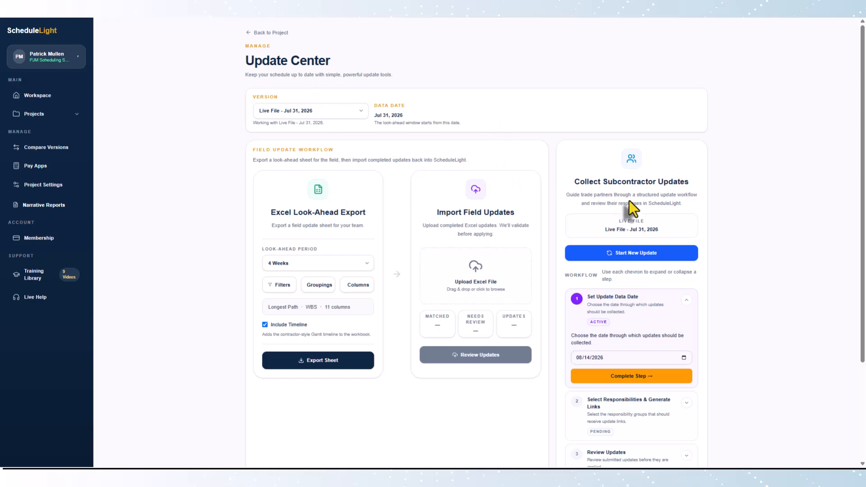
scroll(630, 188, "down", 1)
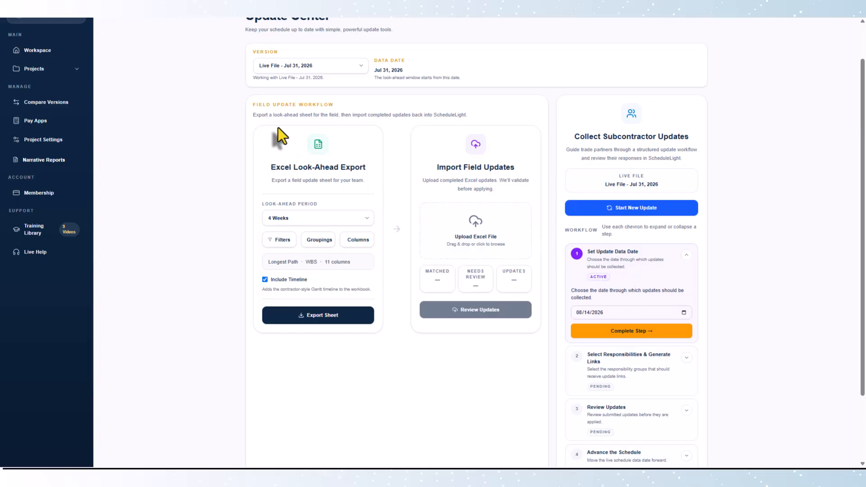
scroll(343, 111, "up", 1)
left_click(332, 111)
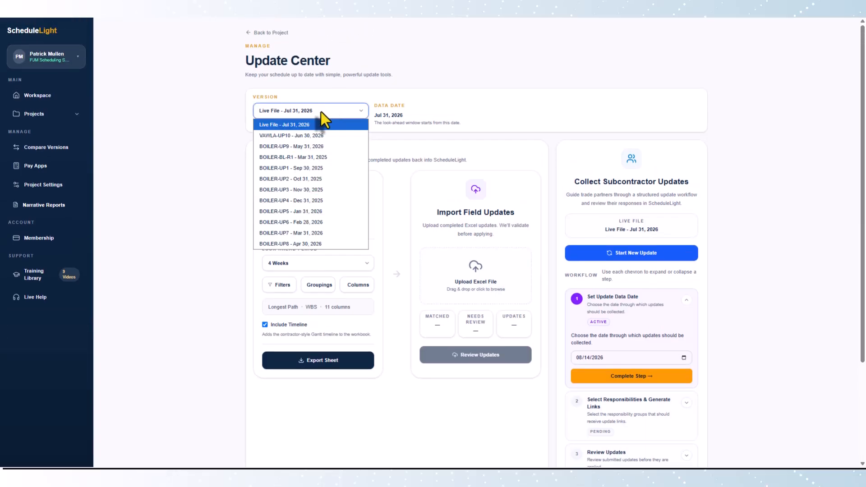
left_click(288, 126)
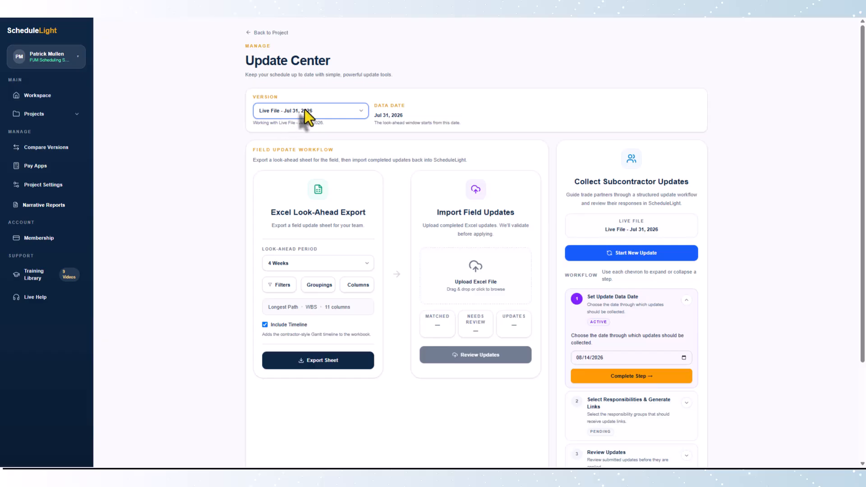
Set the Excel export's look-ahead period to 4 Weeks and apply the saved 4-Week Look-Ahead filter instead of Longest Path
left_click(328, 264)
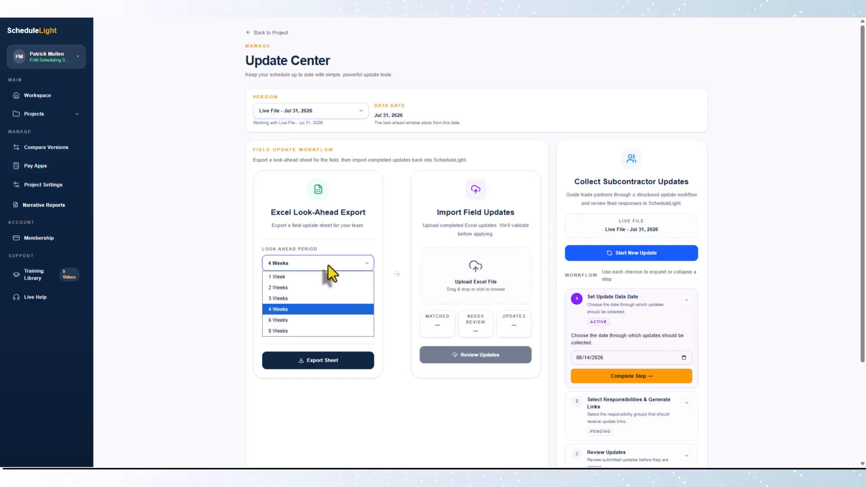
left_click(310, 310)
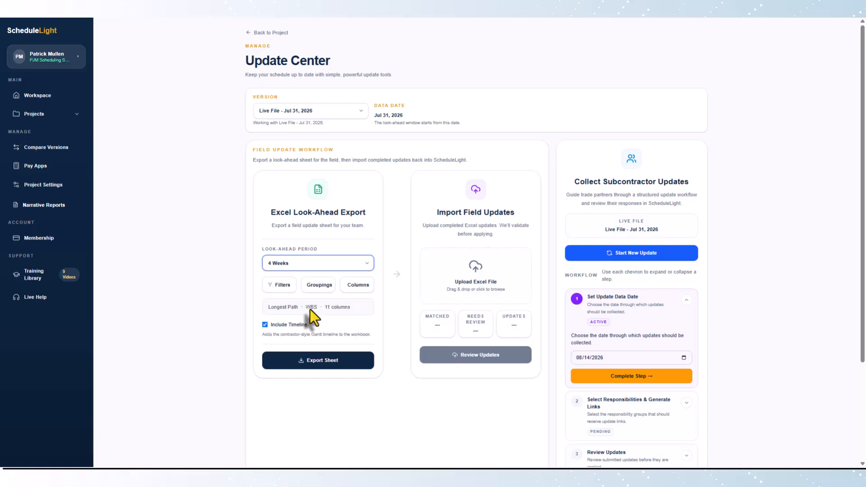
left_click(280, 285)
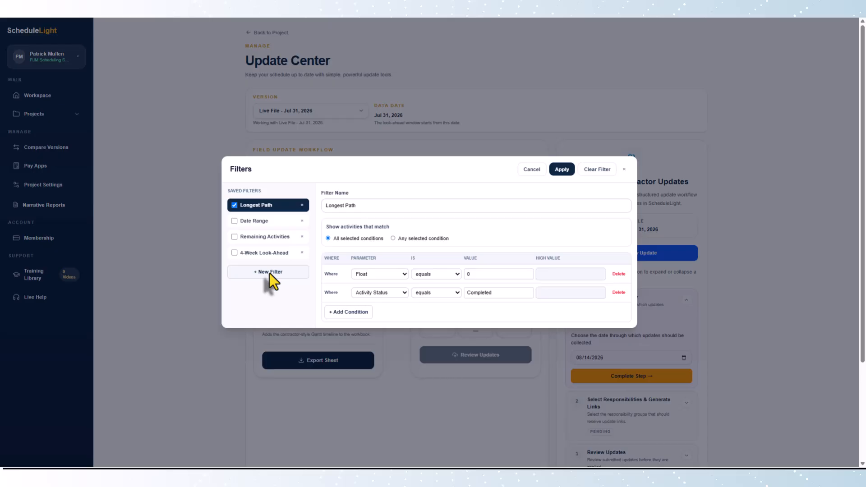
left_click(235, 252)
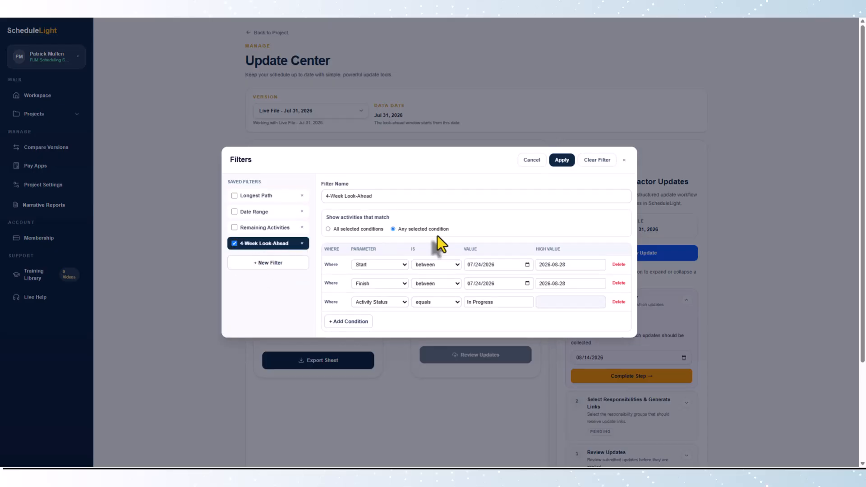
left_click(559, 160)
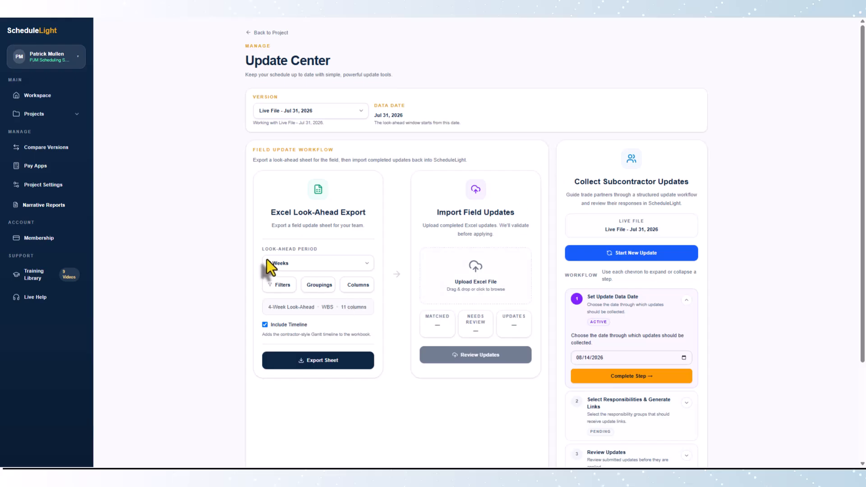
left_click(315, 262)
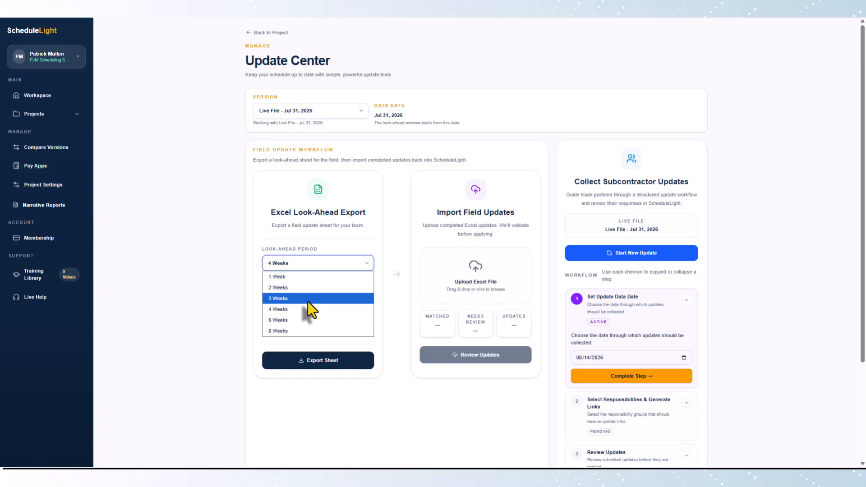
left_click(296, 308)
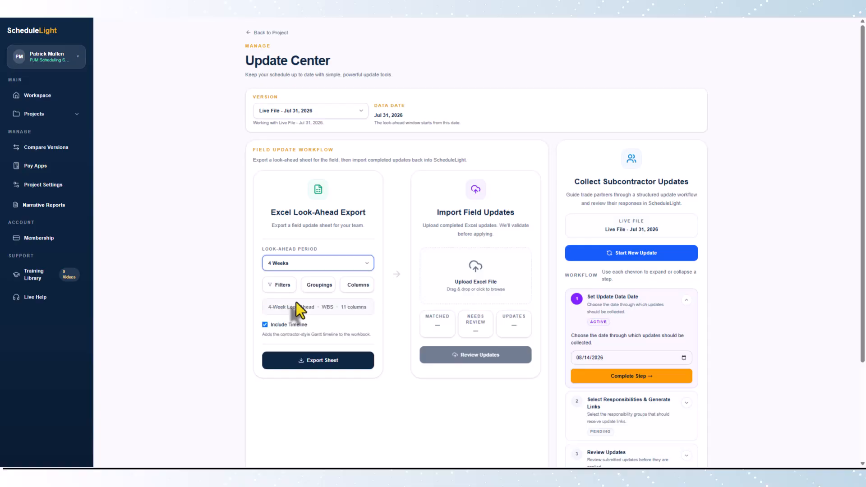
Export the look-ahead sheet with the current column selection and open the downloaded Boiler Plant Project workbook in Excel
left_click(356, 287)
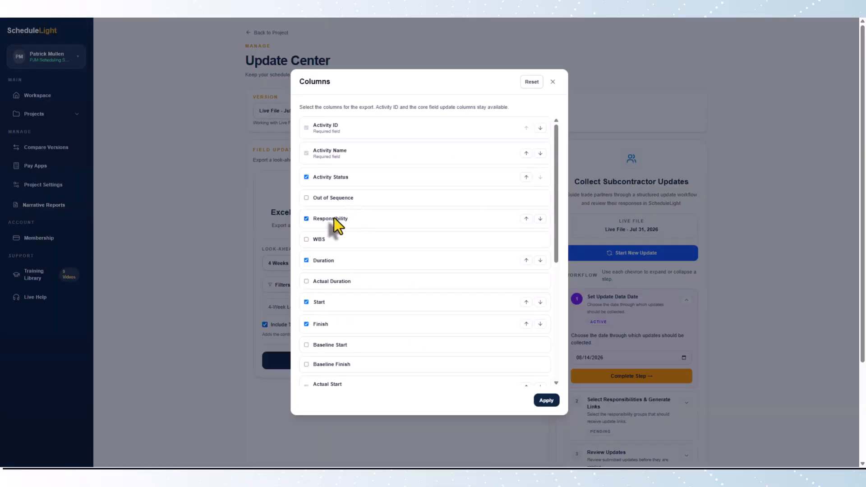
scroll(323, 231, "down", 2)
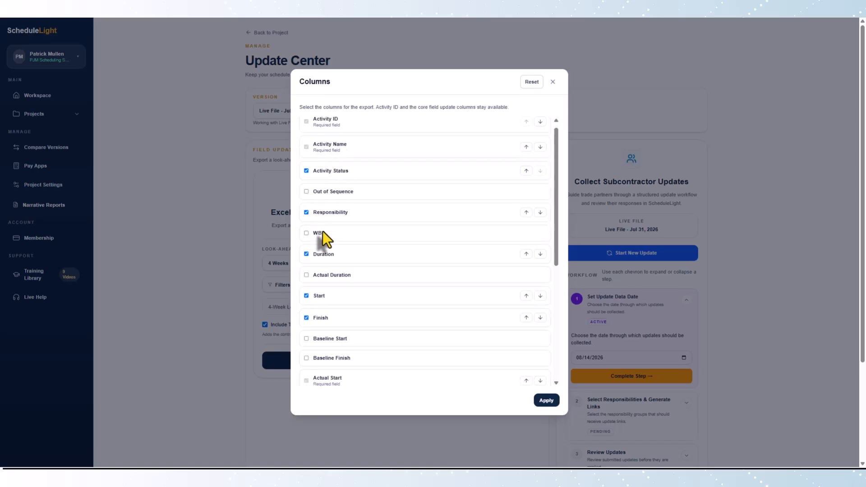
scroll(331, 235, "up", 1)
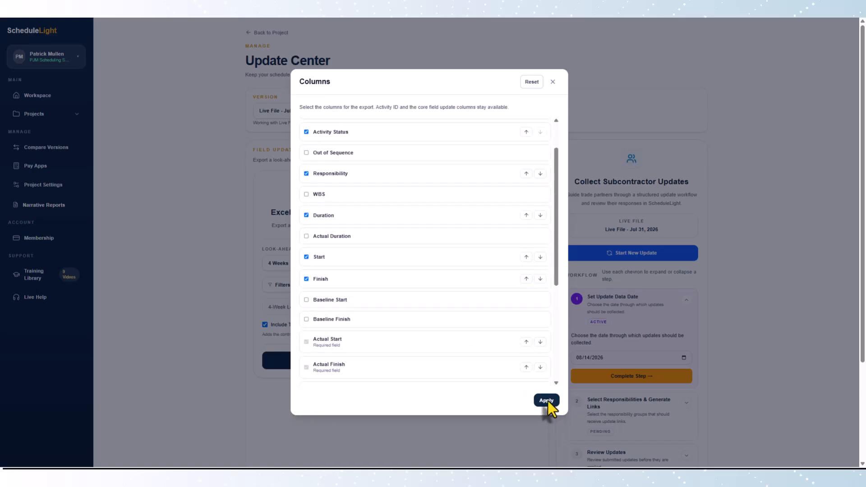
left_click(547, 400)
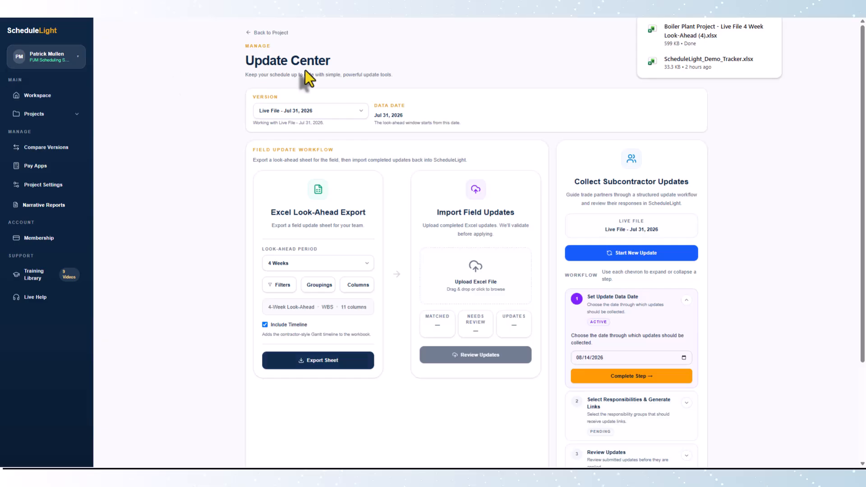
left_click(697, 41)
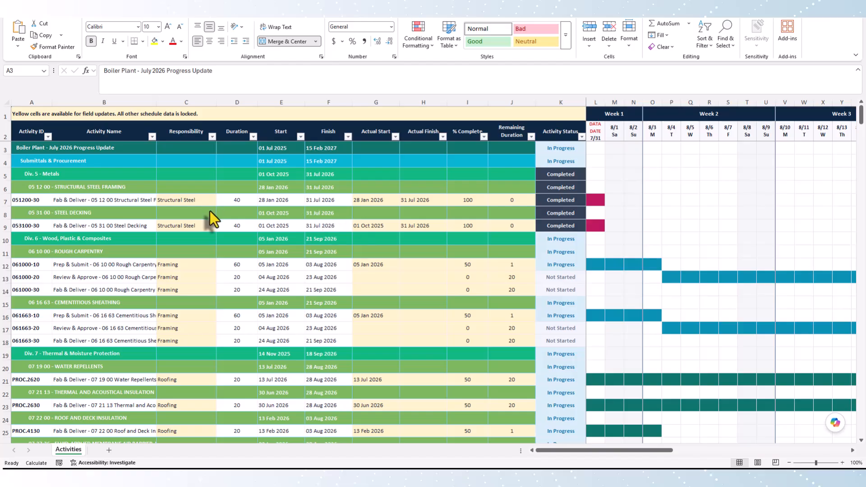
Look through the exported look-ahead activities by WBS group and across the weekly timeline
scroll(102, 168, "down", 2)
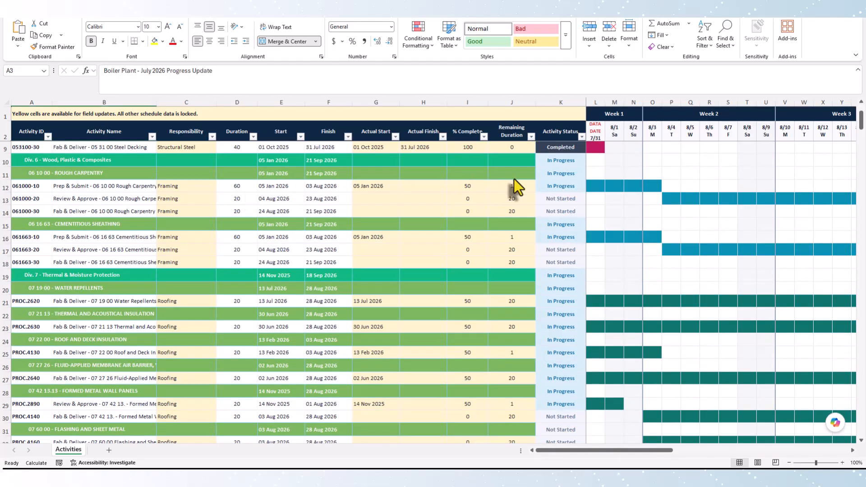
scroll(410, 174, "up", 2)
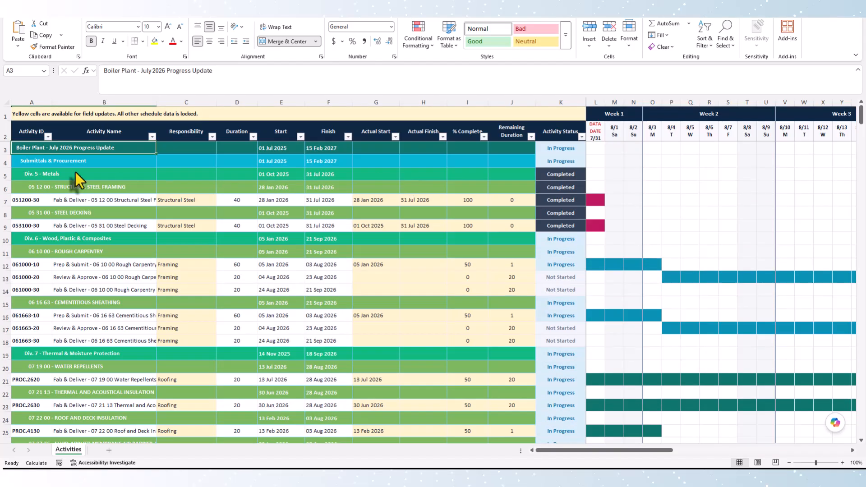
scroll(300, 200, "down", 11)
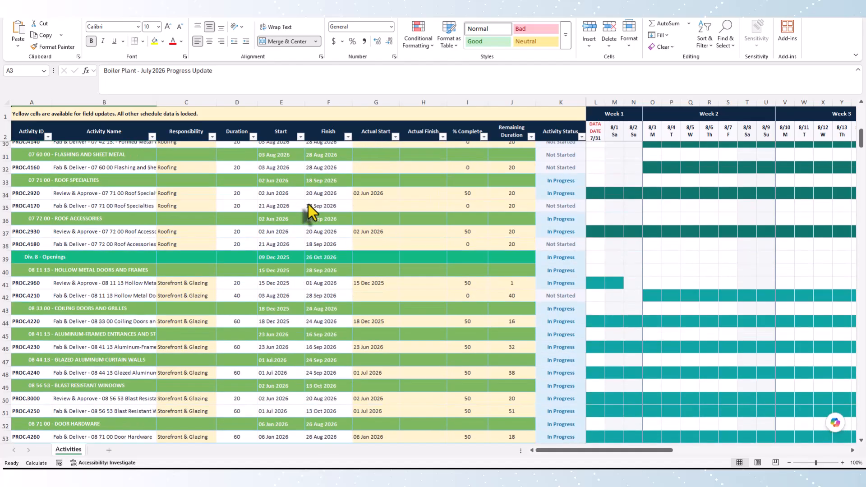
scroll(310, 202, "up", 6)
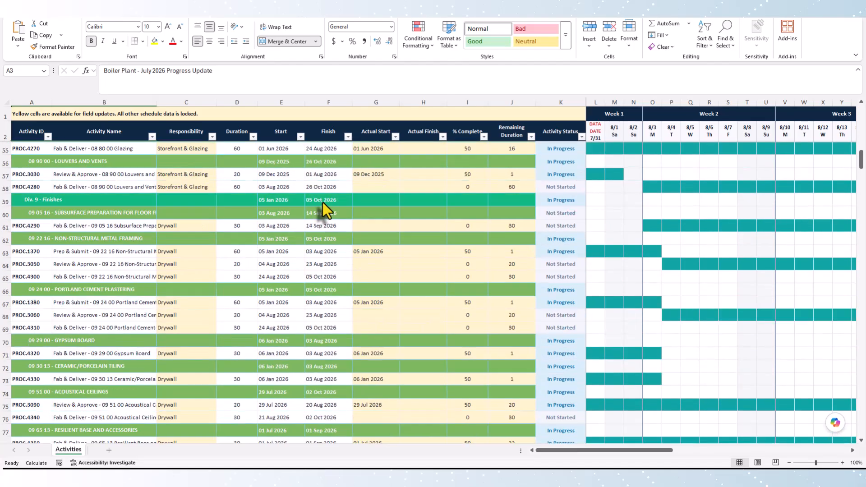
scroll(629, 275, "up", 6)
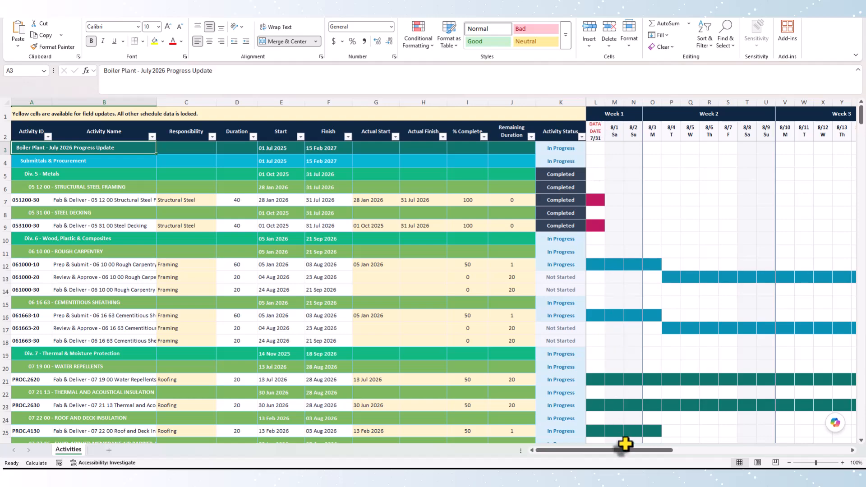
left_click_drag(637, 449, 824, 436)
left_click_drag(772, 452, 578, 456)
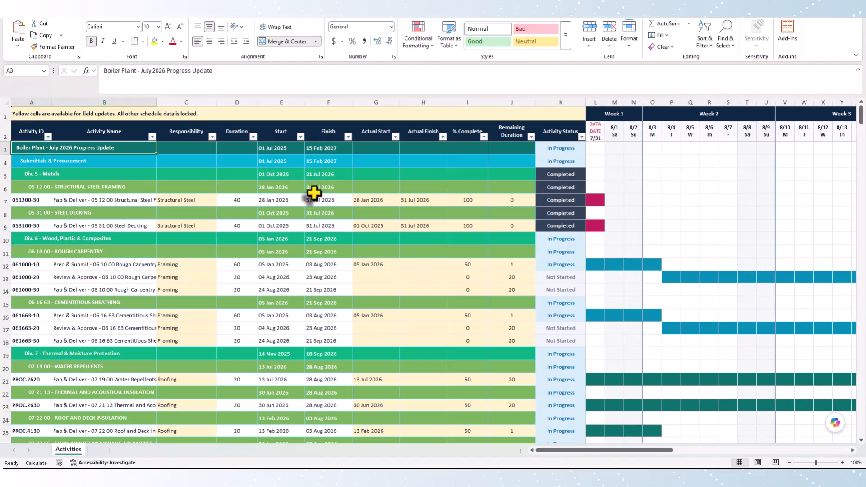
Enter 8/3/2026 as the Actual Finish of activity 061000-10 under Rough Carpentry
scroll(307, 176, "down", 2)
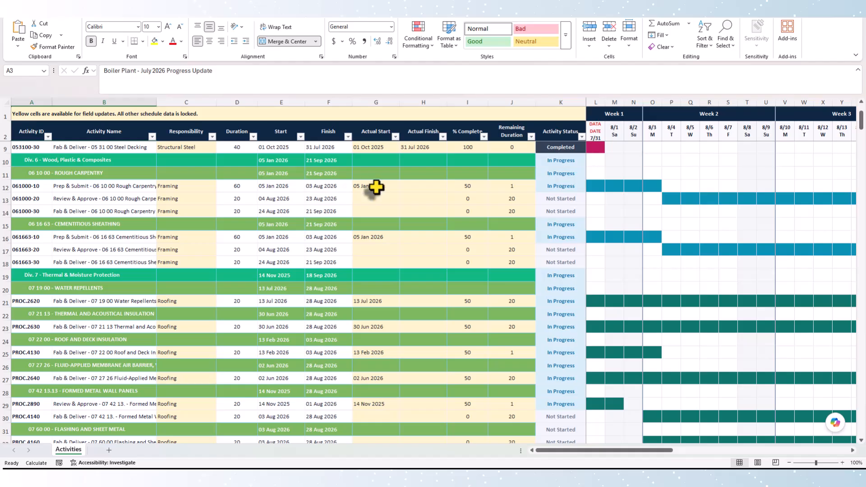
left_click(3, 185)
left_click(428, 184)
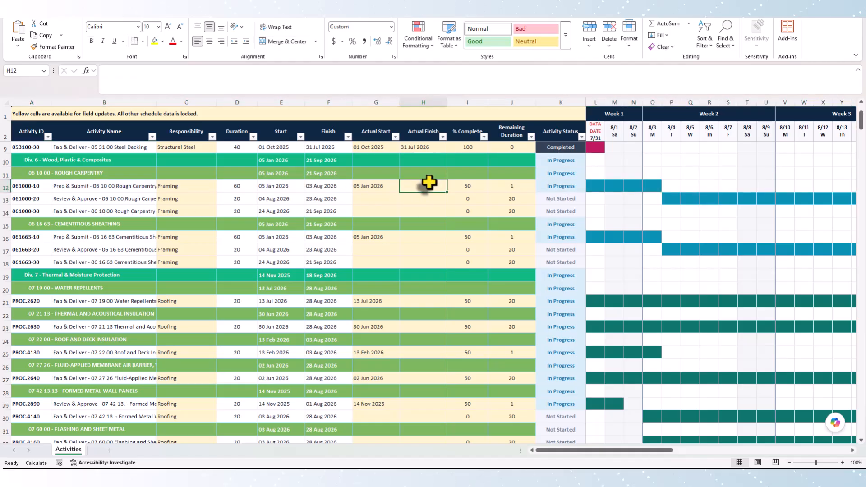
type("8/3/2026")
key("Return")
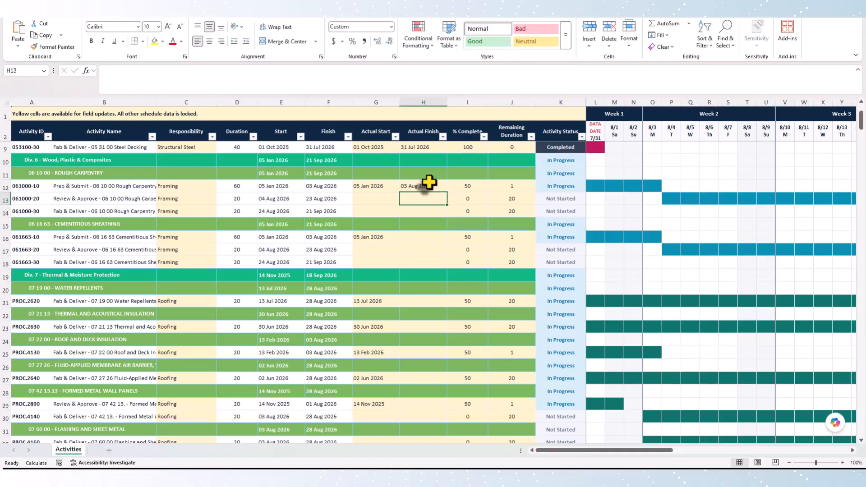
Copy the planned Start and Finish dates of activities 061000-20 and 061000-30 into their Actual Start and Actual Finish cells as values only
left_click(375, 199)
left_click(262, 199)
left_click_drag(263, 198, 311, 212)
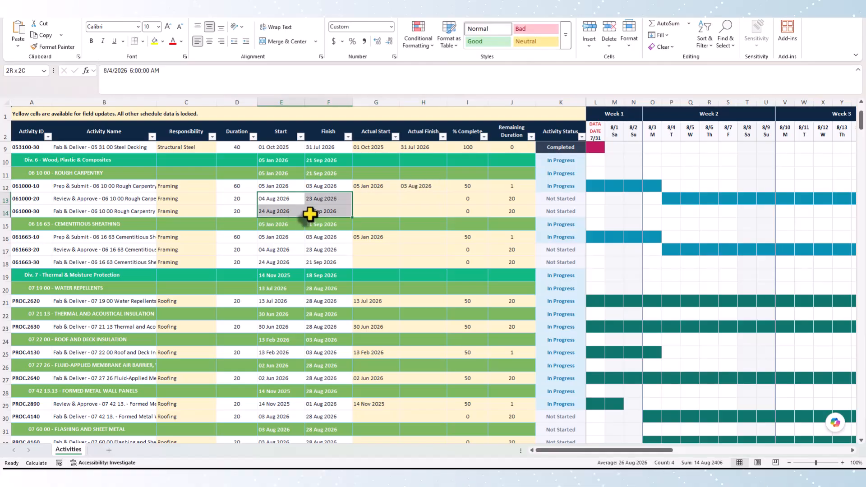
key("ctrl+c")
left_click(371, 199)
right_click(371, 199)
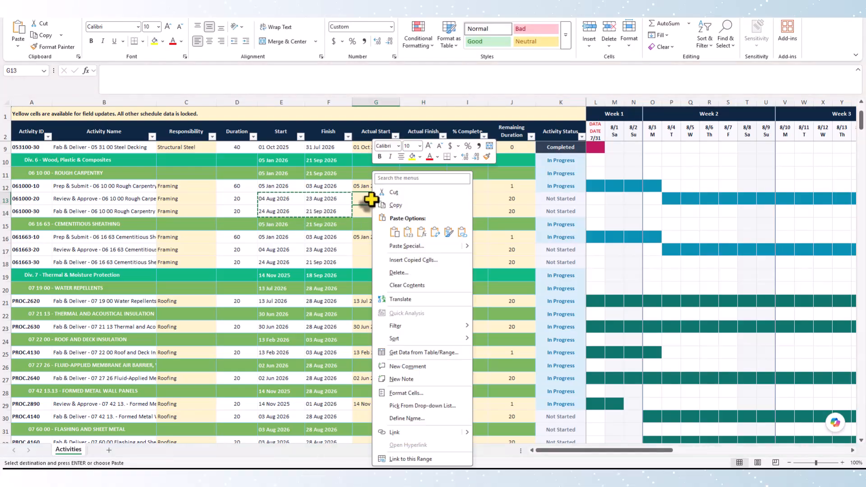
left_click(408, 233)
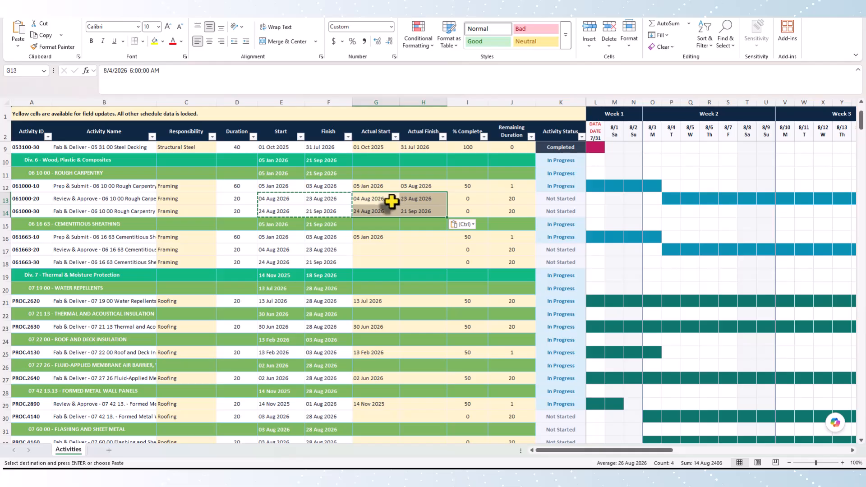
Check the Actual Finish, % Complete and Remaining Duration cells of the three Rough Carpentry activities and end the copy mode
left_click(422, 201)
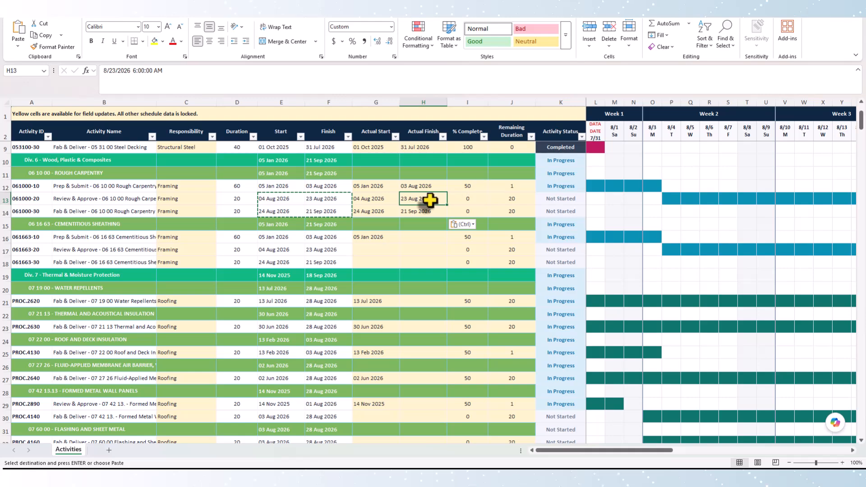
left_click(459, 200)
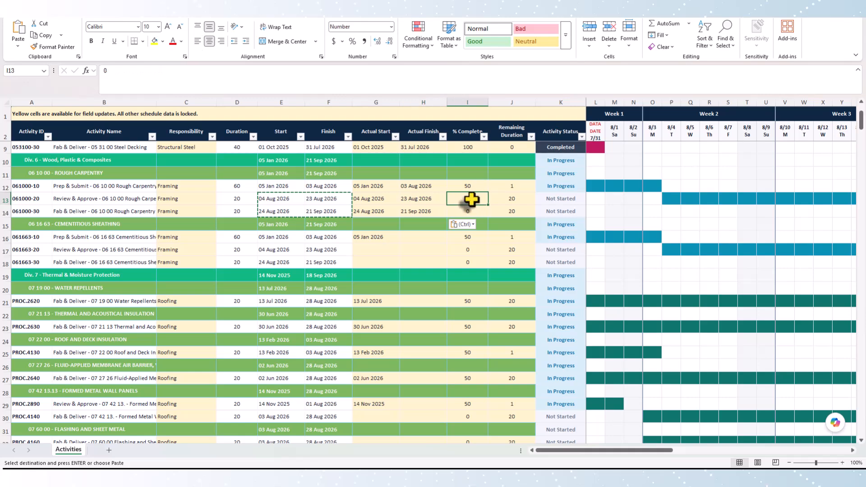
left_click(512, 200)
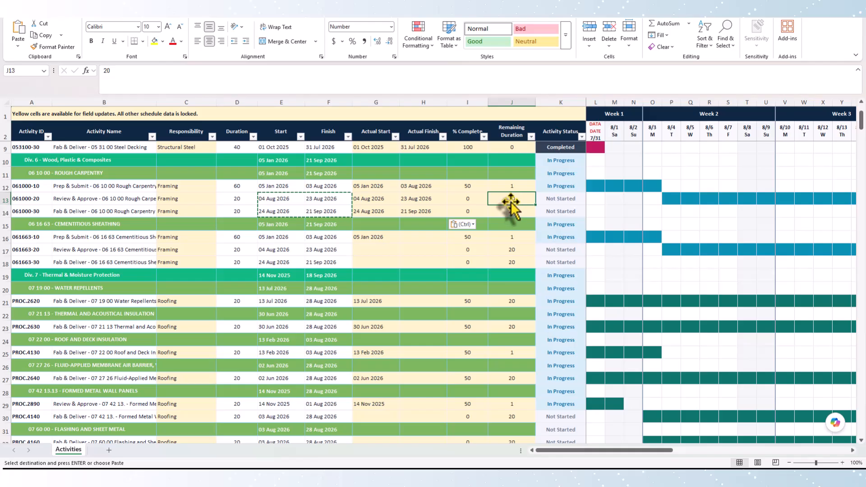
left_click_drag(479, 187, 517, 214)
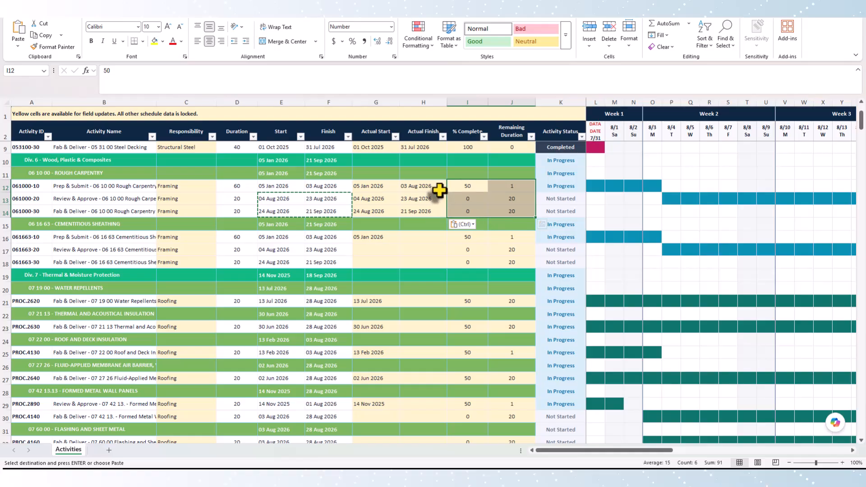
left_click(421, 200)
scroll(397, 210, "up", 2)
key("Escape")
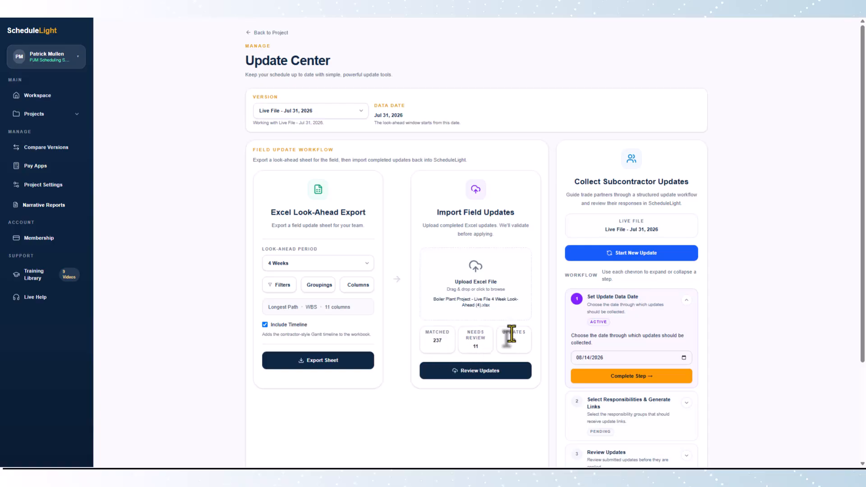
In ScheduleLight's Update Center, open the review of the uploaded field updates and go through the three Rough Carpentry activities
left_click(480, 372)
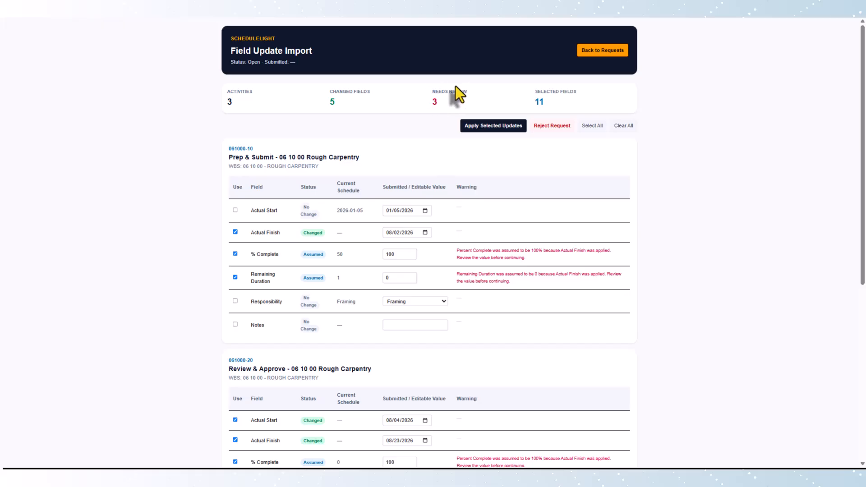
scroll(275, 200, "down", 4)
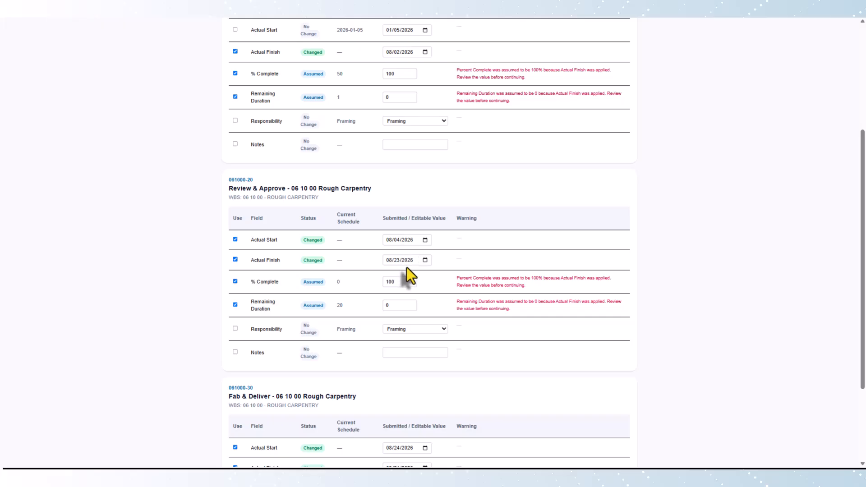
scroll(407, 264, "down", 3)
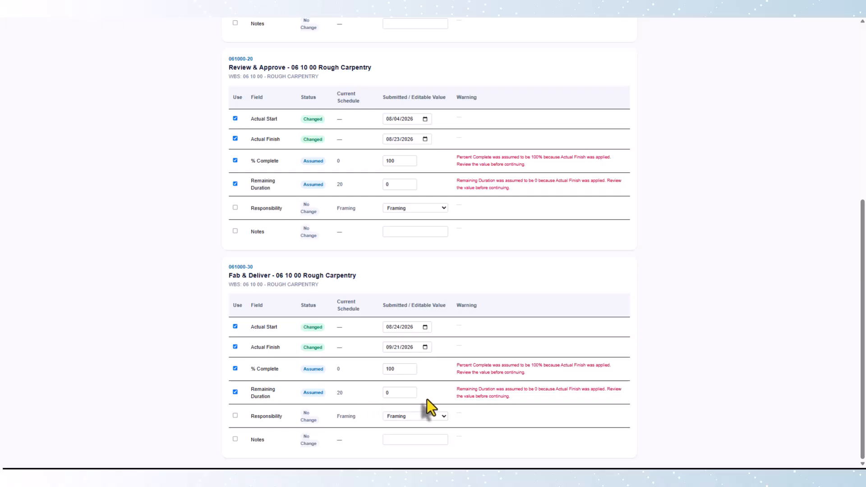
Set the submitted Actual Finish of activity 061000-10 to 08/04/2026
scroll(426, 405, "up", 6)
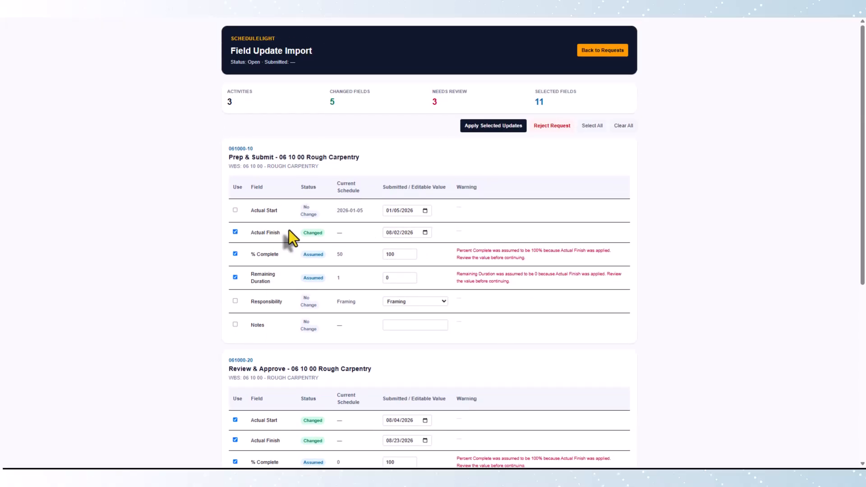
left_click(425, 233)
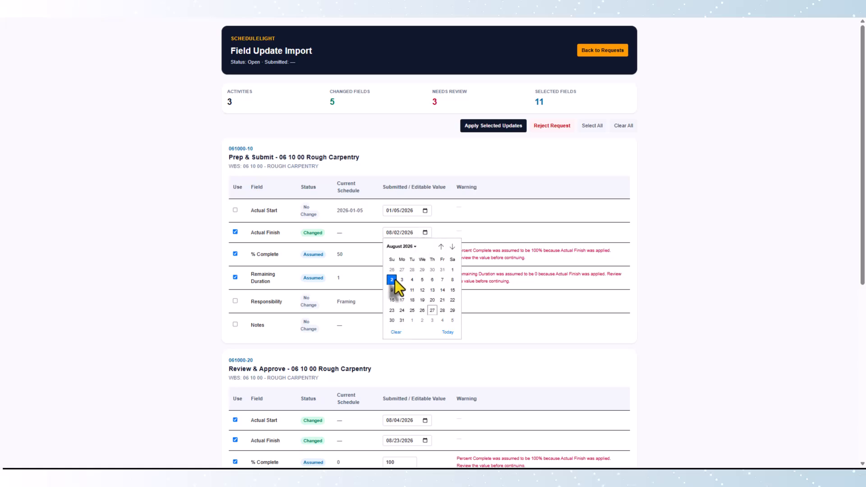
left_click(412, 280)
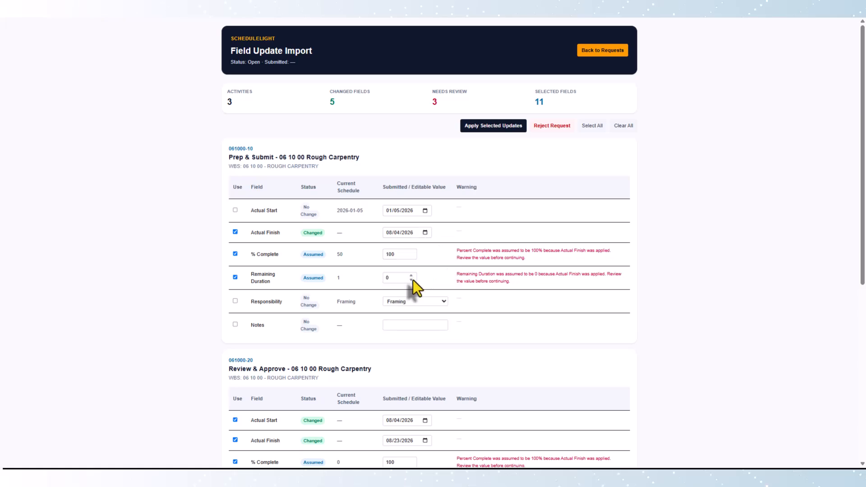
Recheck the fields marked for use in the Rough Carpentry activities and apply the selected updates to the schedule
scroll(459, 232, "down", 5)
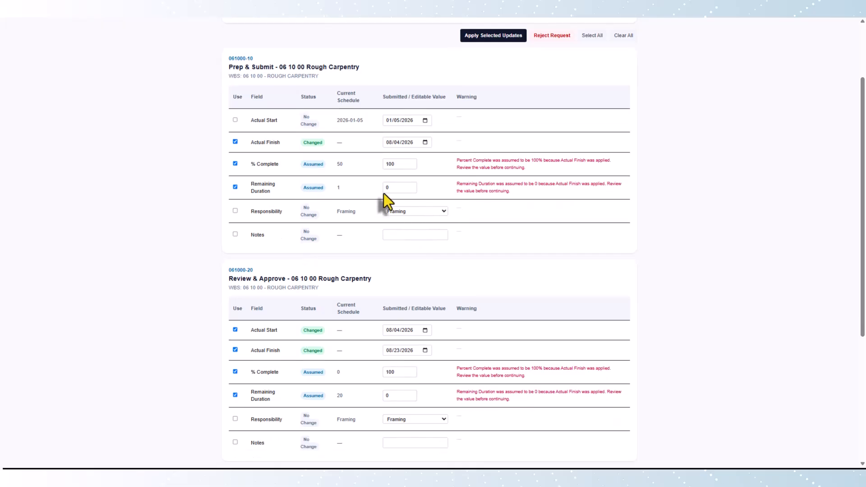
scroll(412, 257, "up", 2)
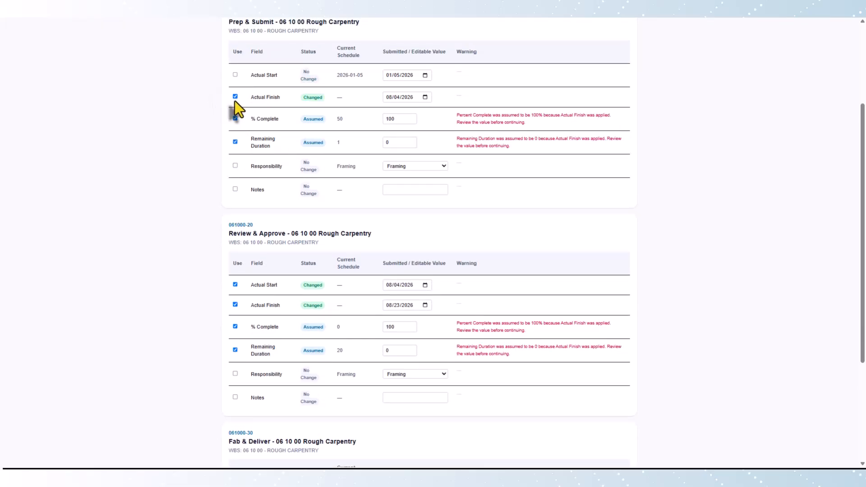
scroll(238, 143, "up", 2)
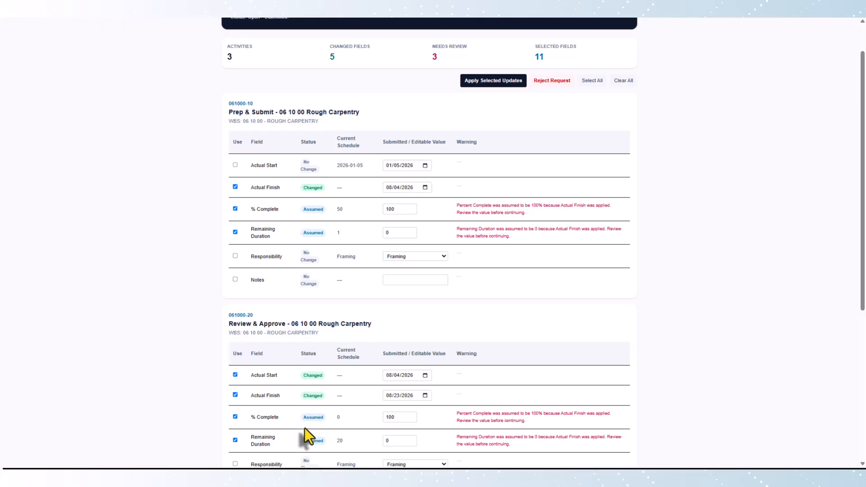
scroll(482, 177, "up", 1)
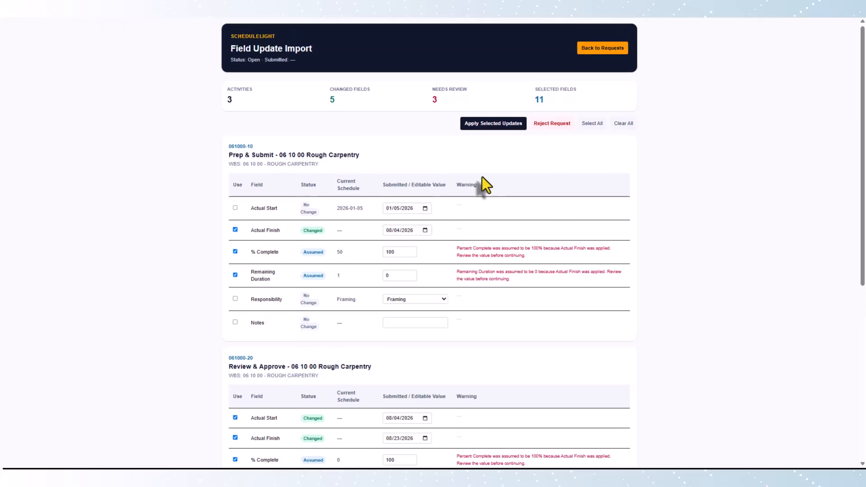
left_click(501, 128)
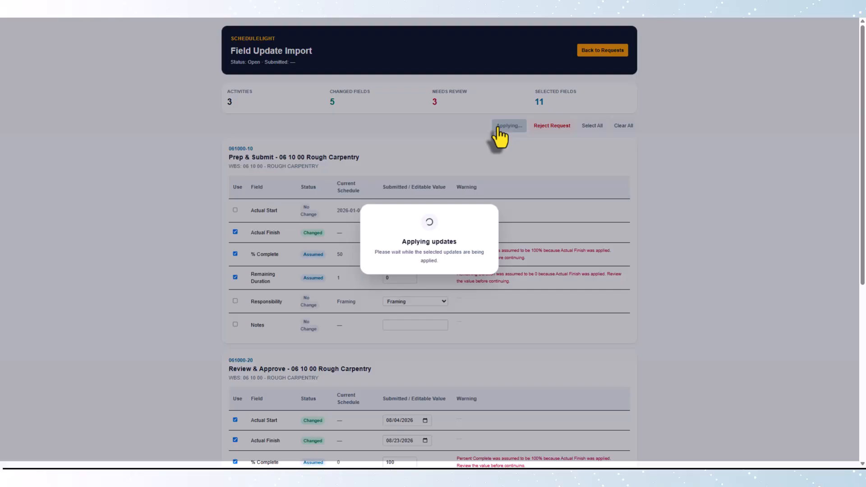